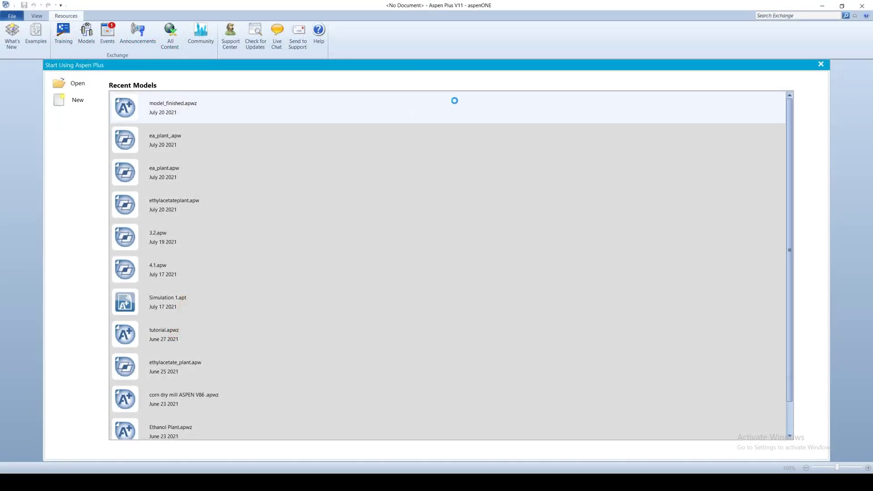
- Open the recent model model_finished.apwz from the Start Using Aspen Plus screen
click(451, 96)
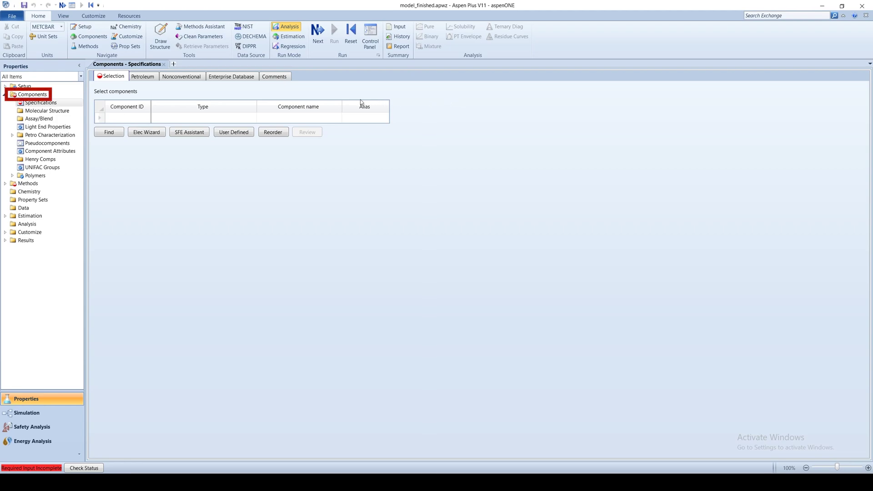
- Enter WATER, METHANE and ETHANE as Component IDs in the selection table
click(112, 119)
text(WATER)
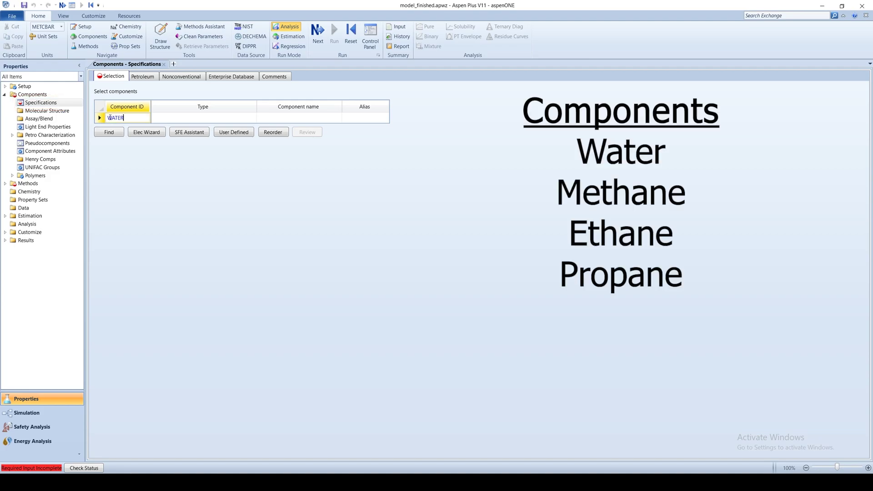
key(Return)
text(METHANE)
key(Return)
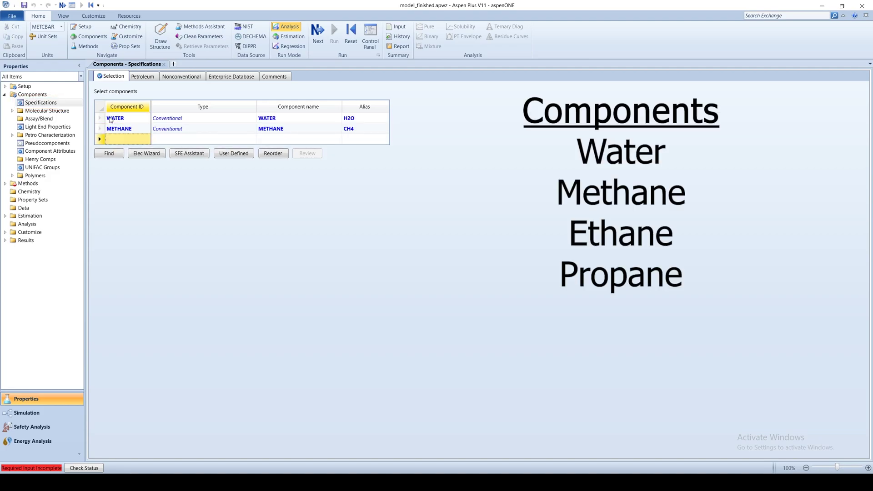
text(ETHANE)
key(Return)
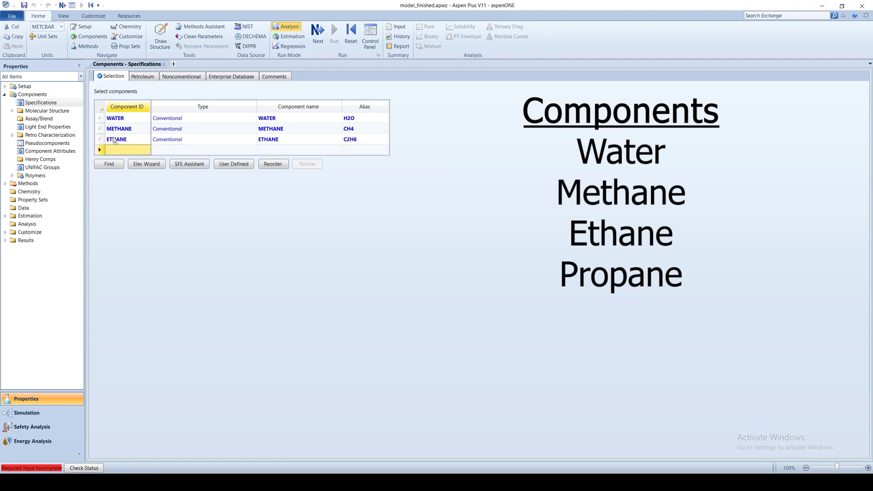
- Search the compound databanks for PROPANE and add it to the component list as PROPA-01
click(111, 164)
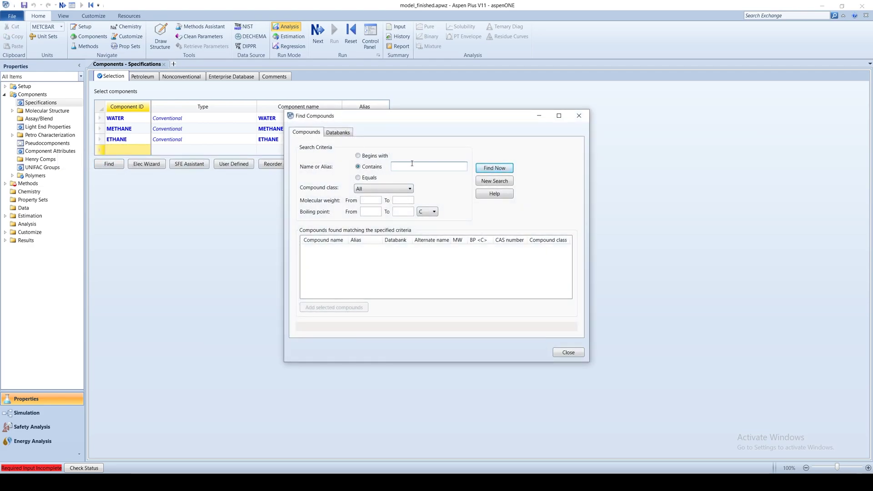
text(PROPANE)
click(346, 137)
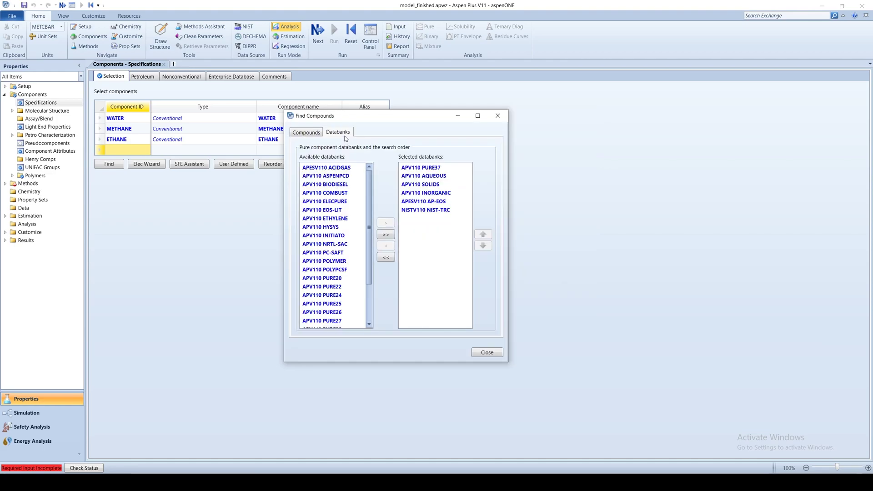
click(318, 133)
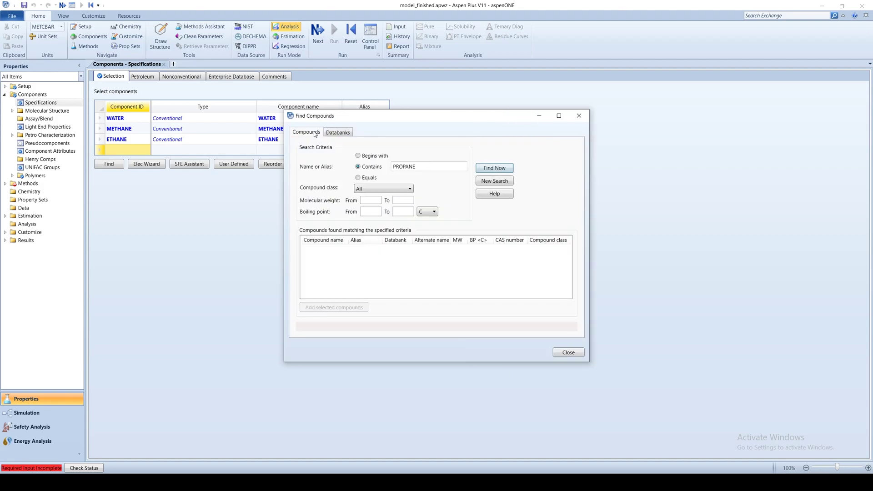
click(485, 168)
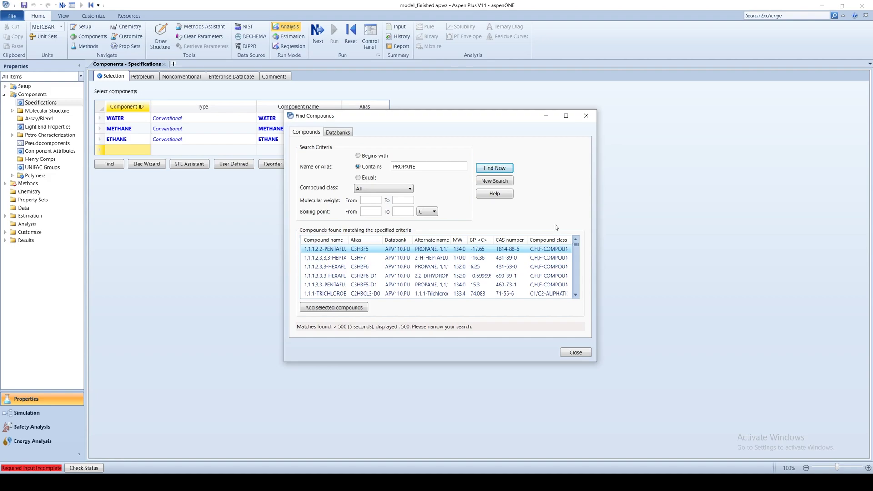
scroll(478, 284, down, 20)
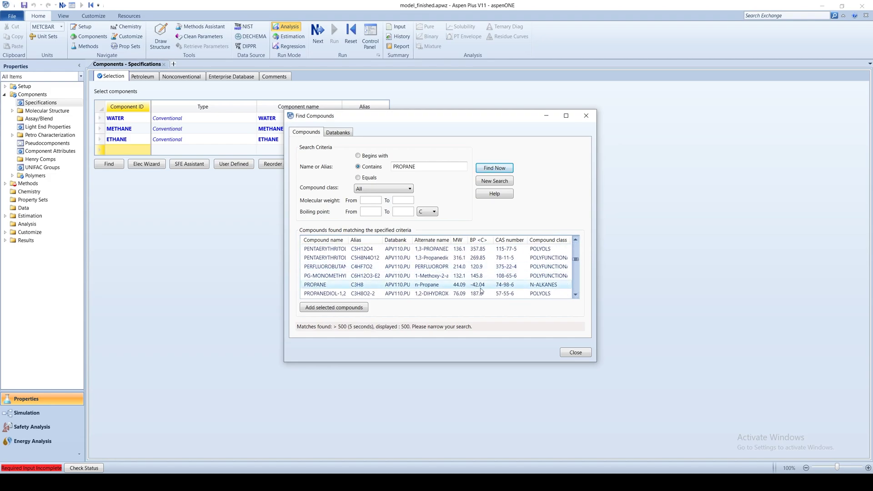
click(474, 285)
click(322, 310)
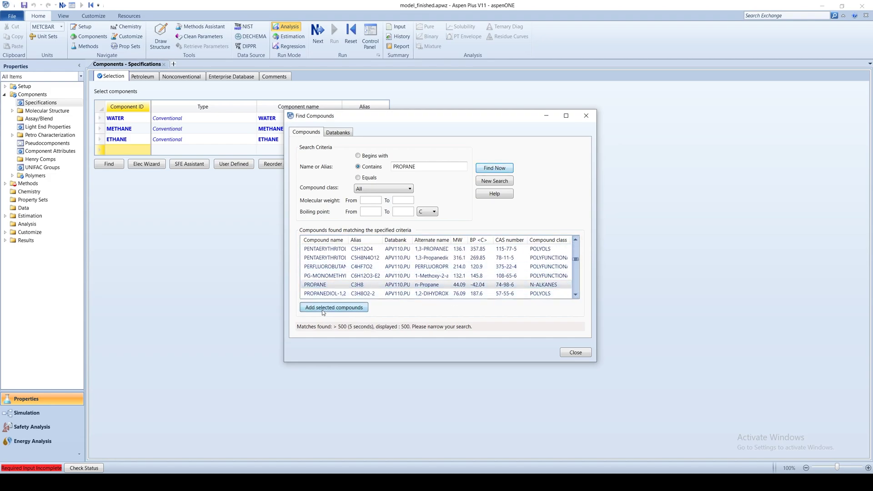
click(573, 353)
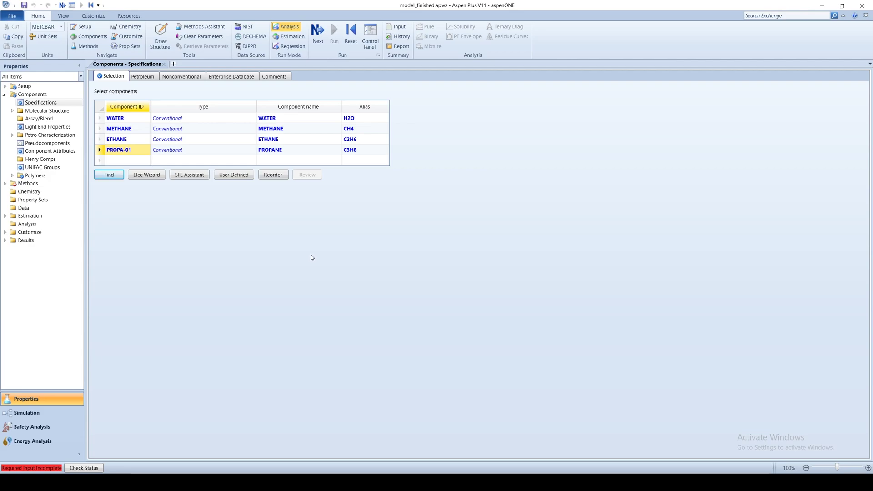
- Choose RK-SOAVE as the method name on the Methods form
click(51, 186)
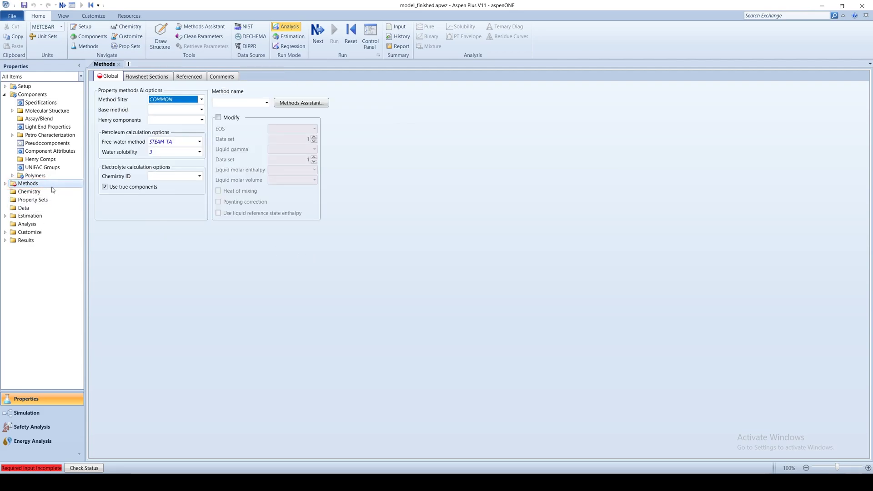
click(266, 102)
drag(265, 123, 265, 194)
click(225, 181)
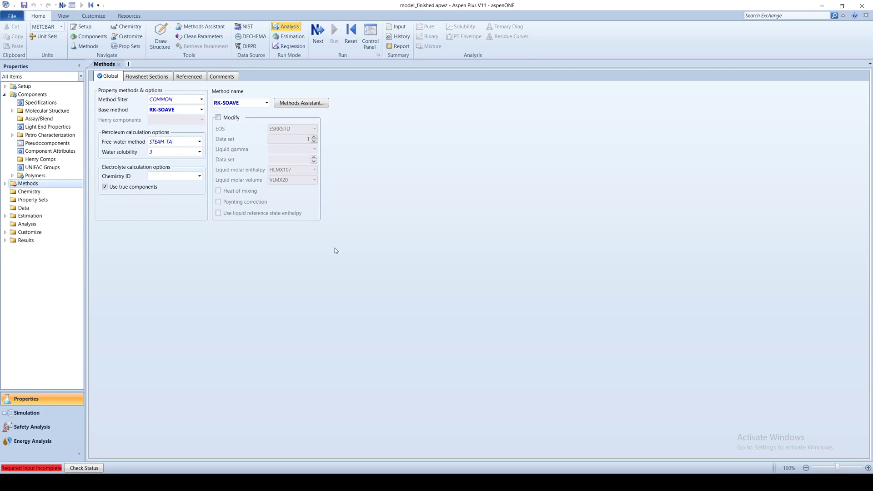
- Step past the RKSKBV-1 binary parameters and confirm running the property analysis
click(322, 28)
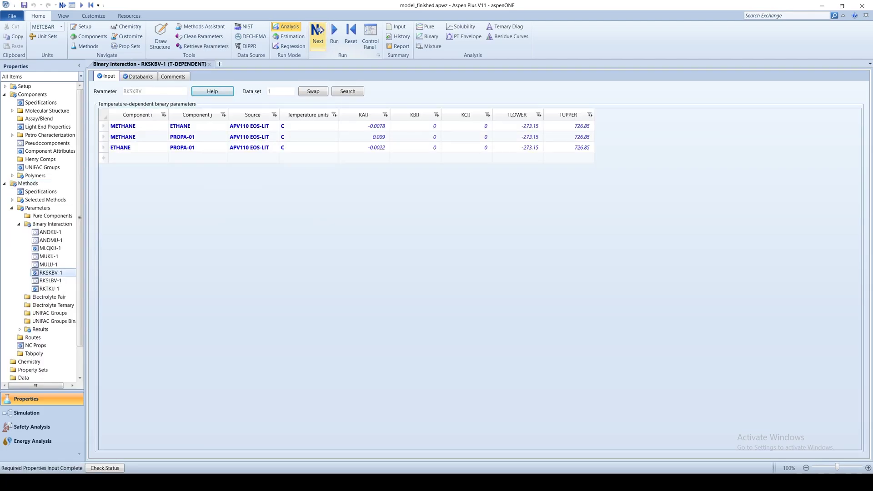
click(321, 29)
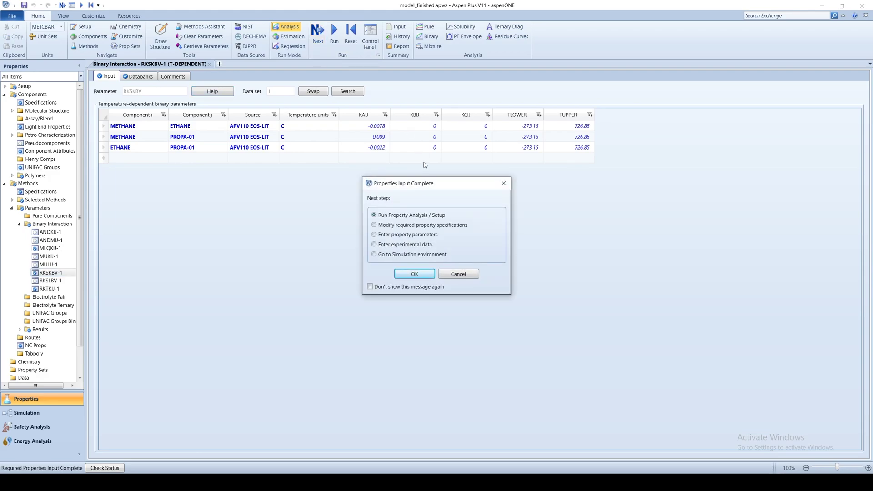
click(418, 273)
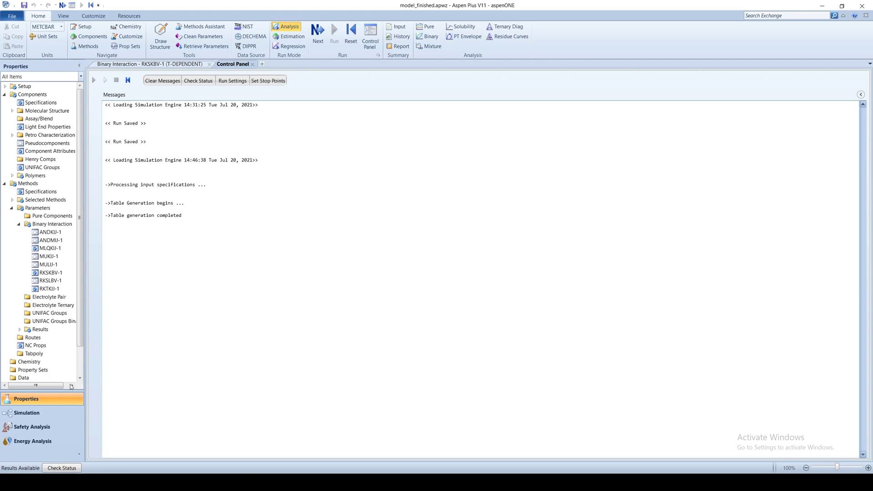
- Switch to the Simulation environment, opening on the Setup Global form
click(27, 413)
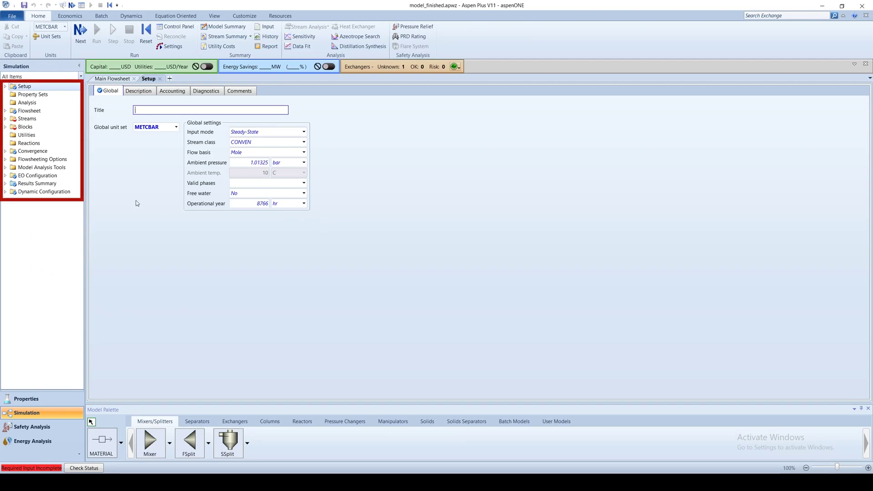
- Expand Streams and Blocks in the navigation tree and move on to the COOL-IN stream input
click(5, 118)
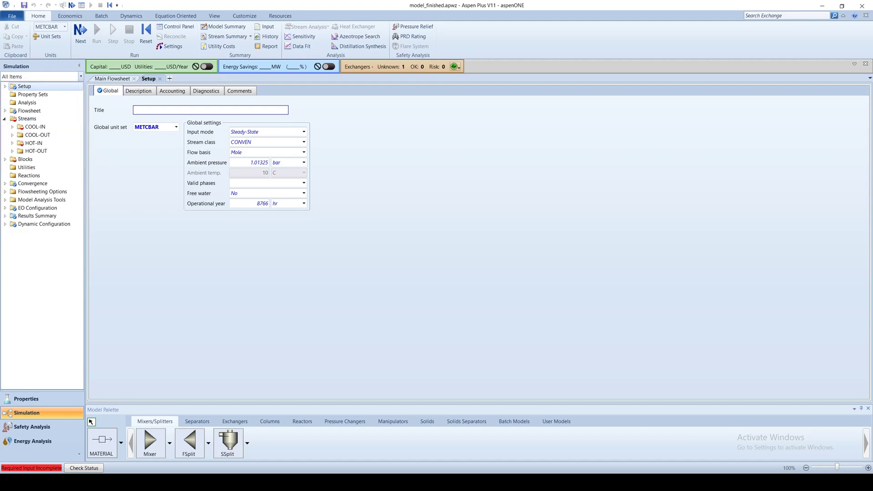
click(6, 160)
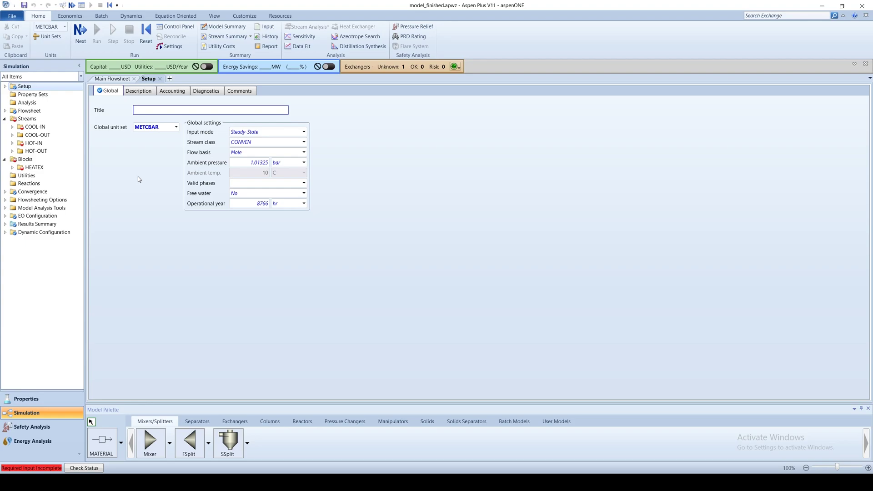
click(77, 31)
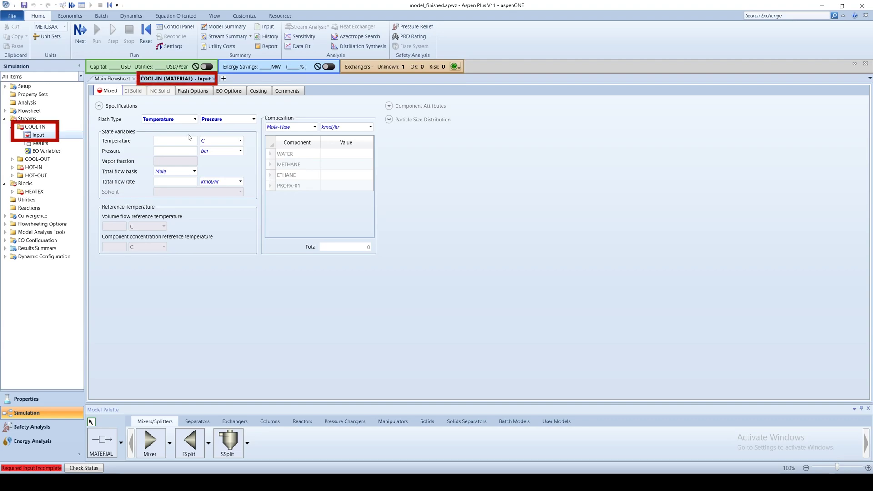
click(119, 80)
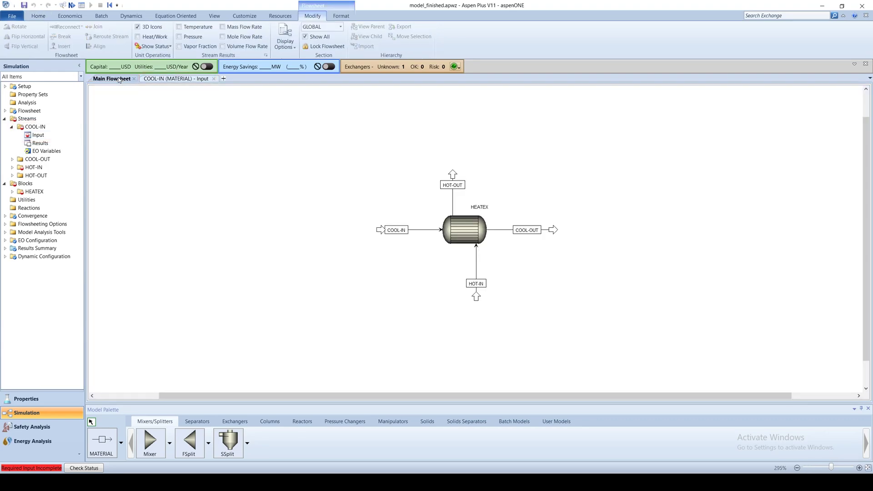
click(169, 81)
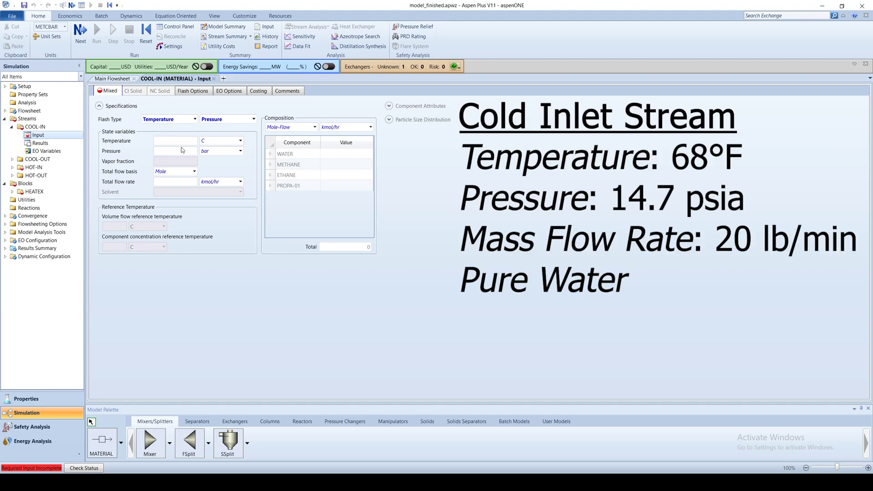
- Set the COOL-IN temperature to 68 F and pressure to 14.7 psia
click(239, 141)
click(234, 159)
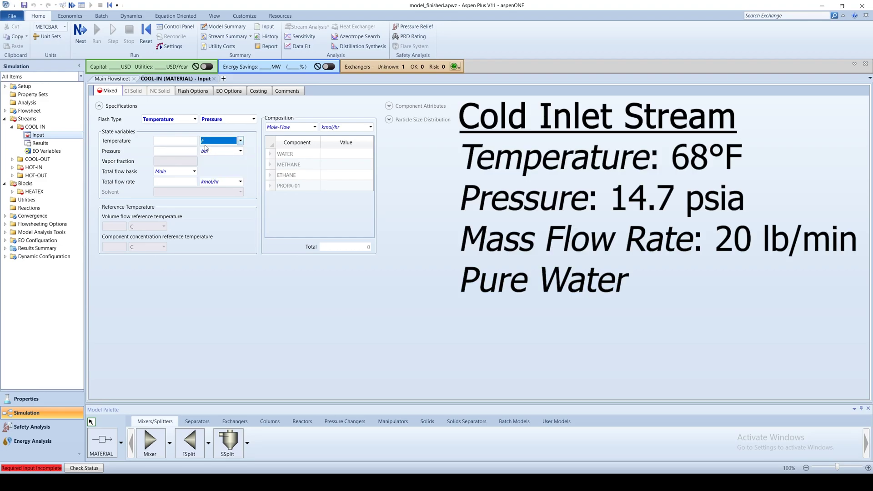
click(189, 140)
text(68)
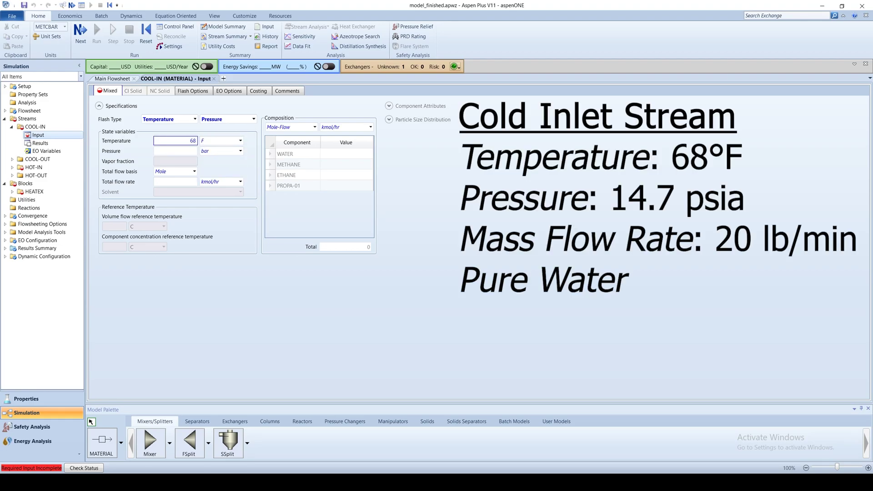
click(240, 151)
click(209, 166)
click(174, 151)
text(14.7)
- Give COOL-IN a total mass flow of 20 lb/min
click(194, 171)
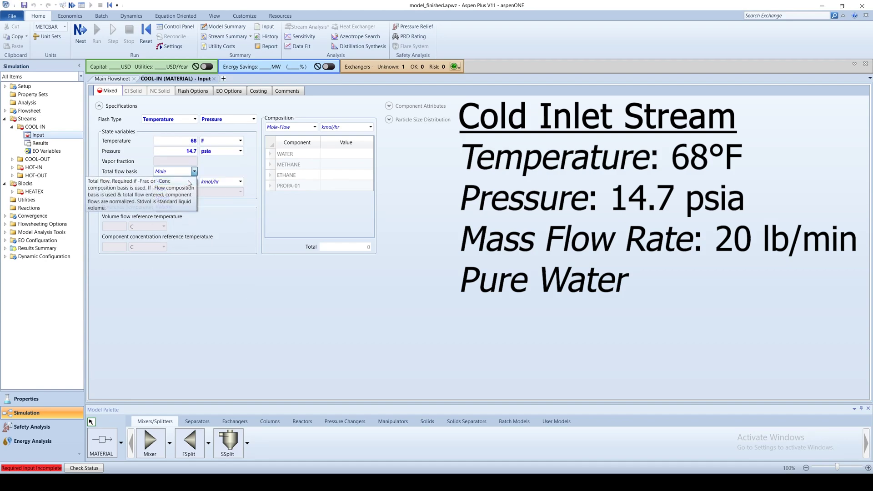
click(163, 183)
click(241, 181)
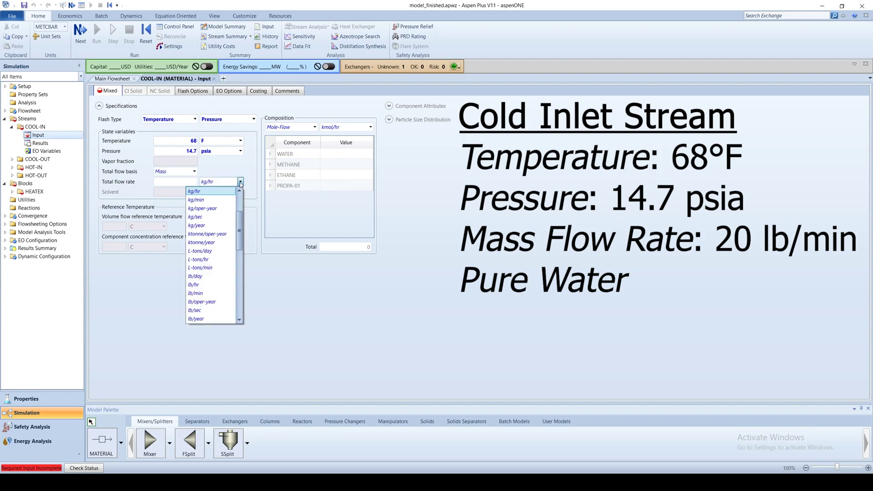
click(203, 294)
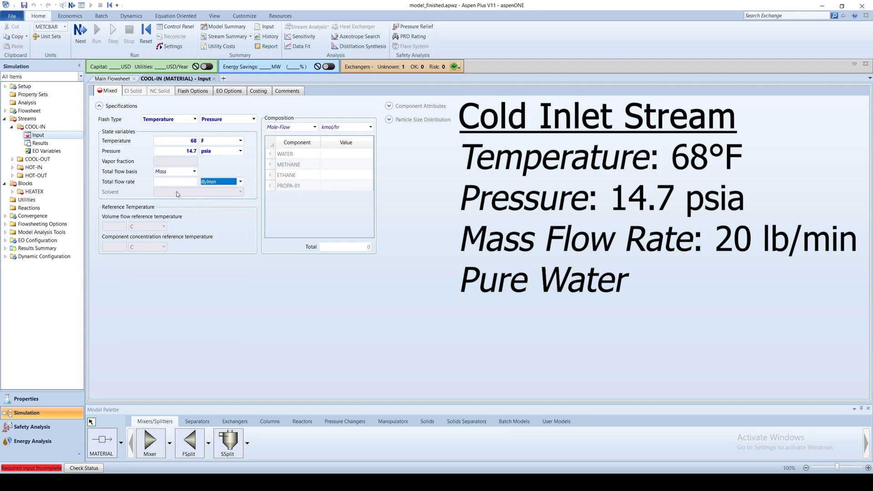
click(178, 183)
text(20)
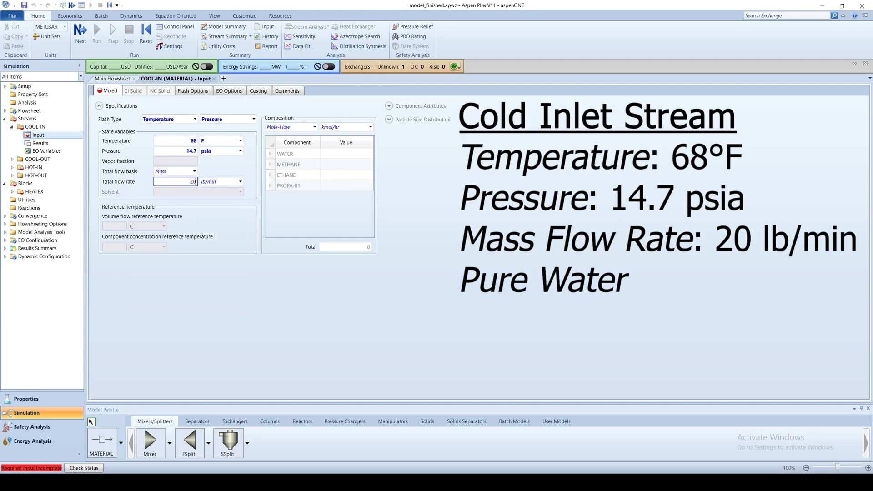
- Enter 20 lb/min of WATER as a mass flow, then switch to Mass-Frac with WATER at 1
click(315, 127)
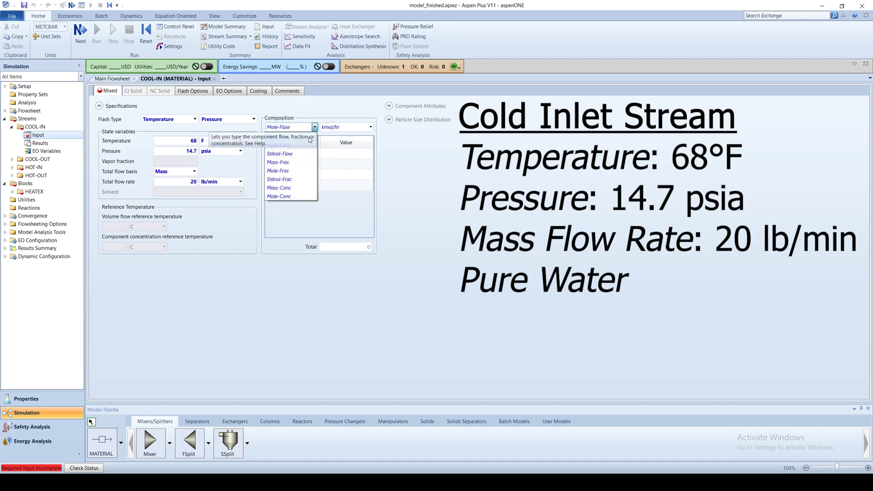
click(314, 144)
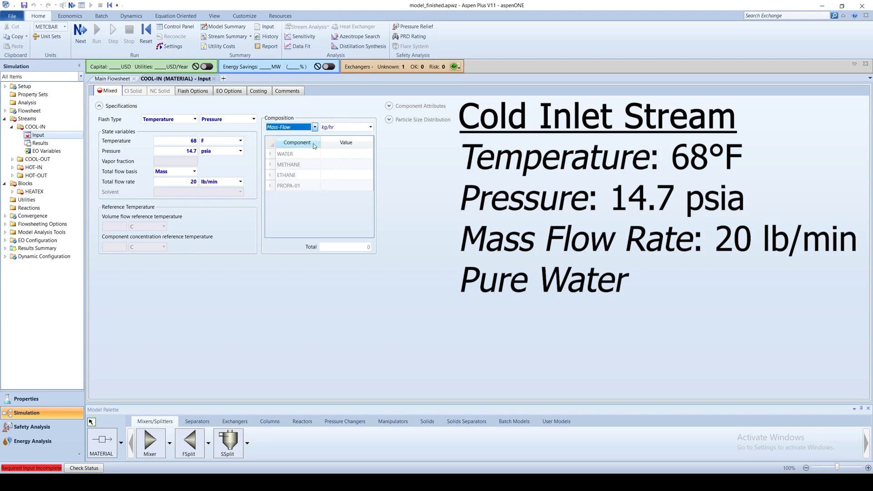
click(370, 127)
click(325, 212)
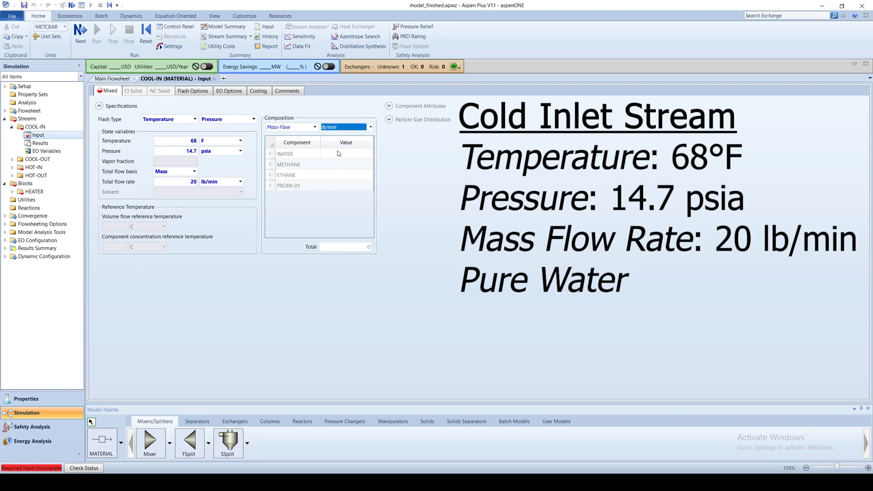
click(337, 153)
text(20)
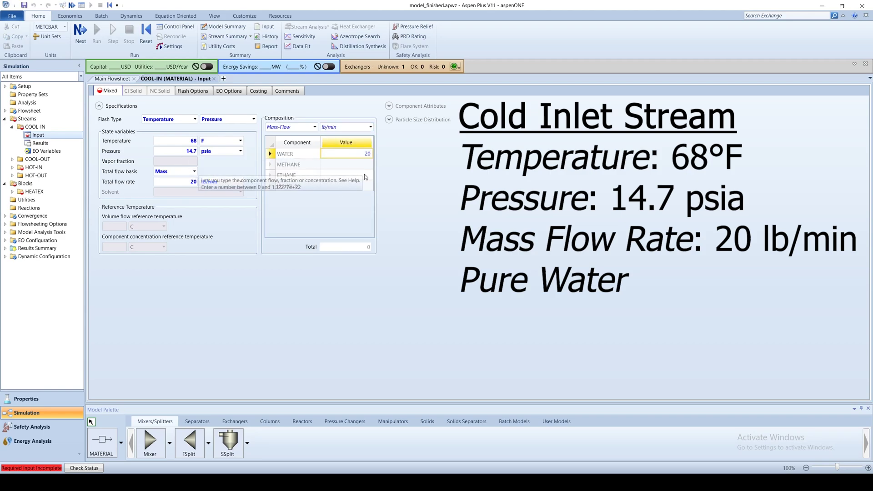
click(314, 128)
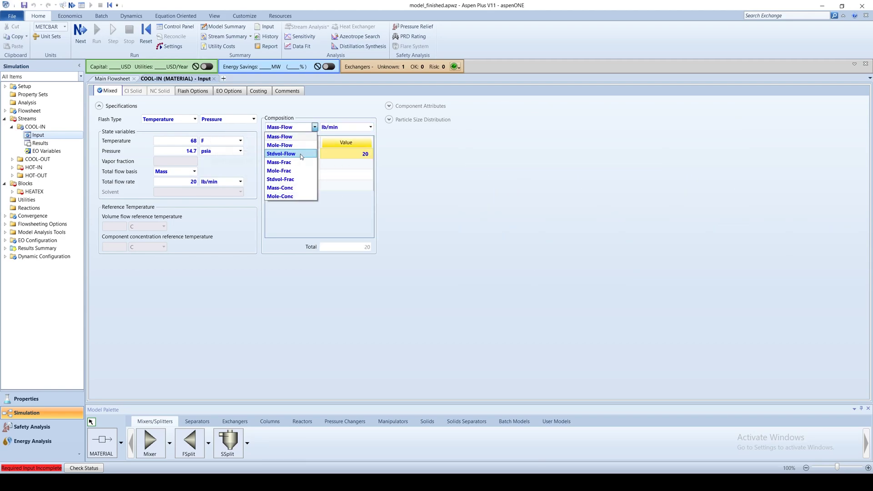
click(287, 152)
click(335, 154)
text(1)
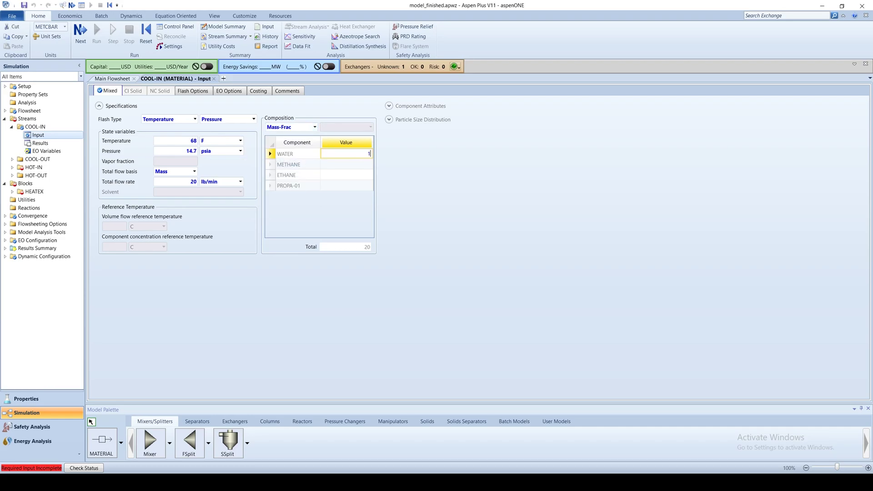
click(391, 199)
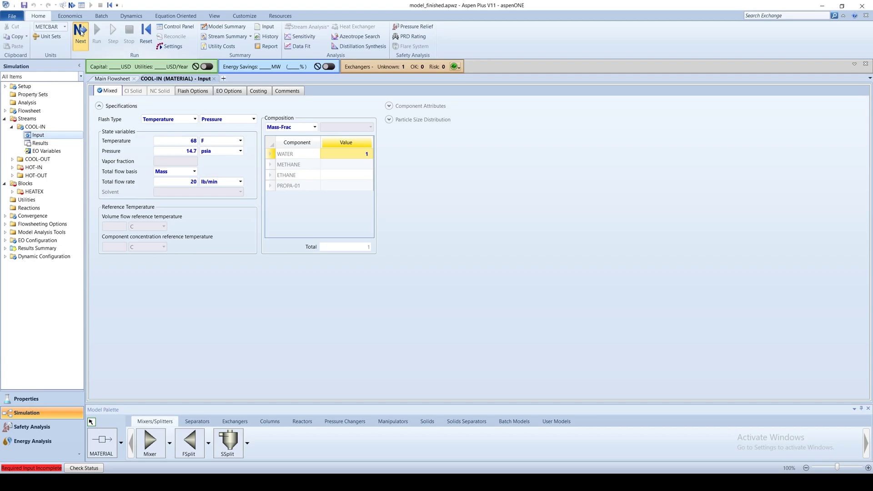
- Move on to the HOT-IN stream and set its temperature to 400 F
click(81, 31)
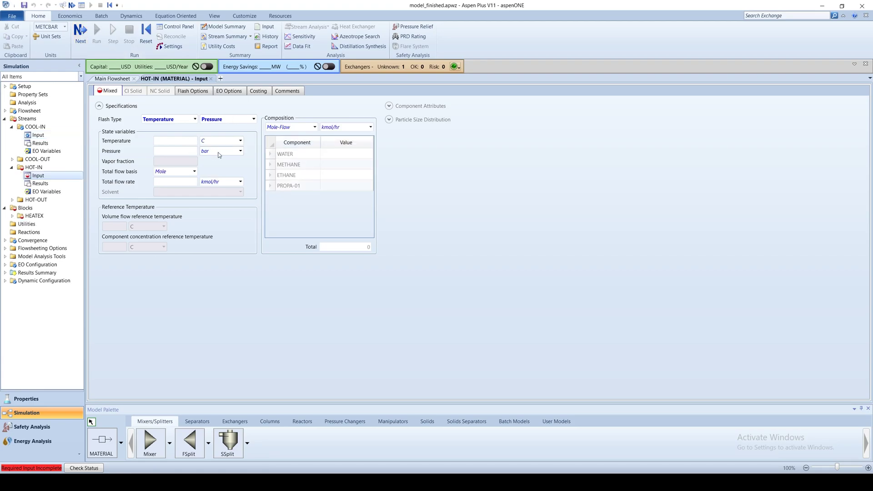
click(239, 141)
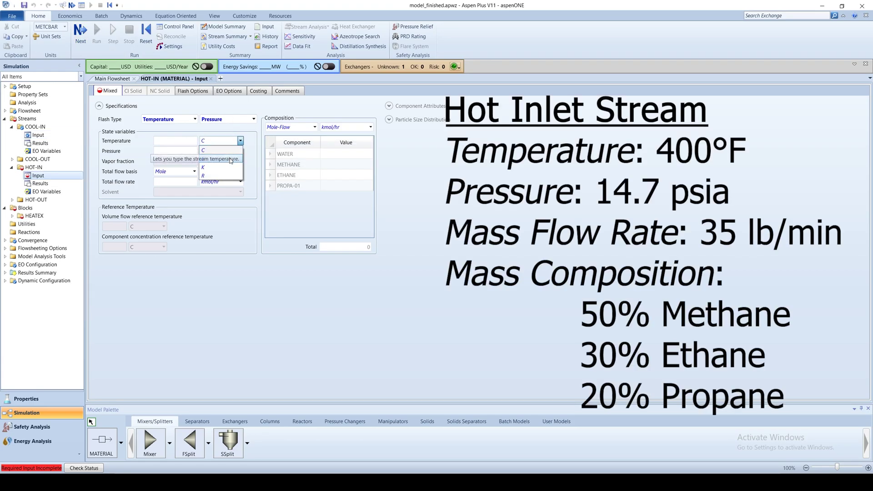
click(231, 159)
click(186, 142)
text(400)
key(Tab)
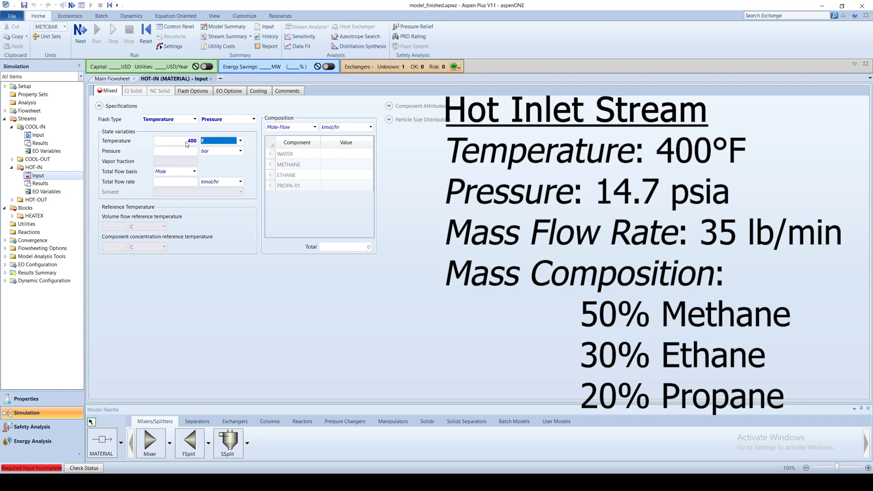
key(Tab)
- Set HOT-IN pressure to 14.7 psia and a mass-basis total flow of 35 lb/min
text(14.7)
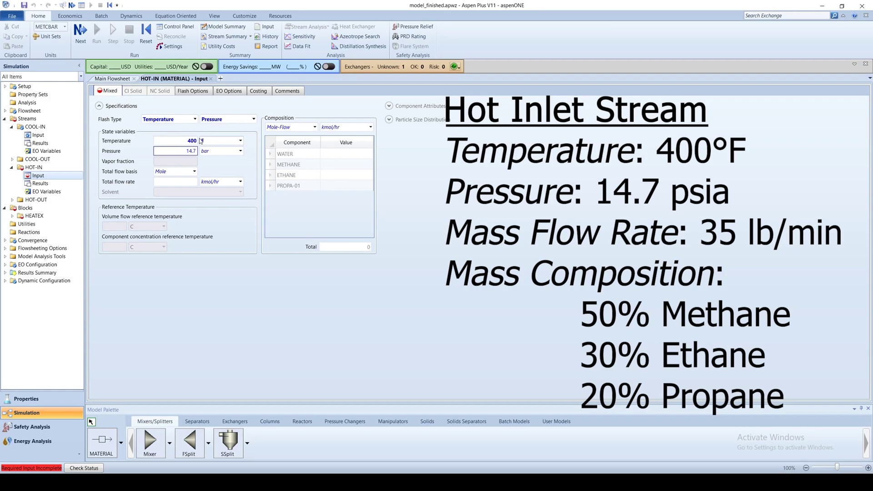
key(Tab)
text(psia)
key(Tab)
text(mass)
click(192, 183)
text(35)
key(Return)
- Enter HOT-IN mass fractions: methane 0.5, ethane 0.3, propane 0.2
click(315, 130)
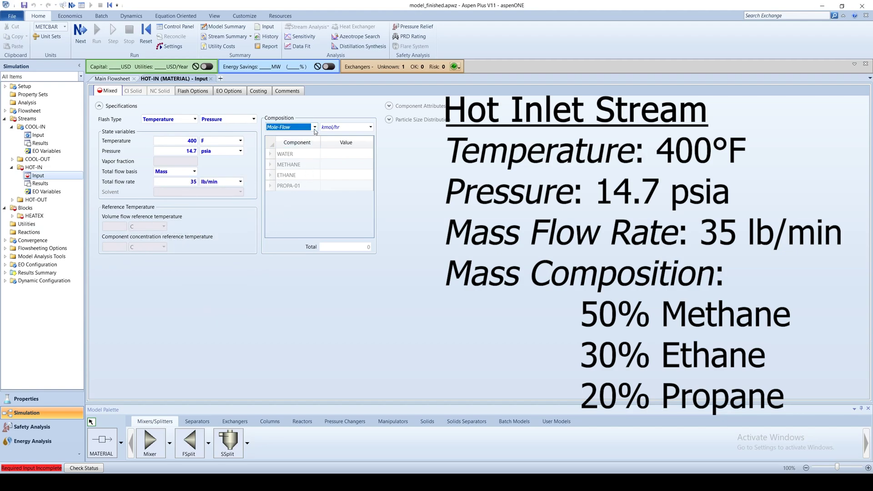
click(314, 127)
click(301, 165)
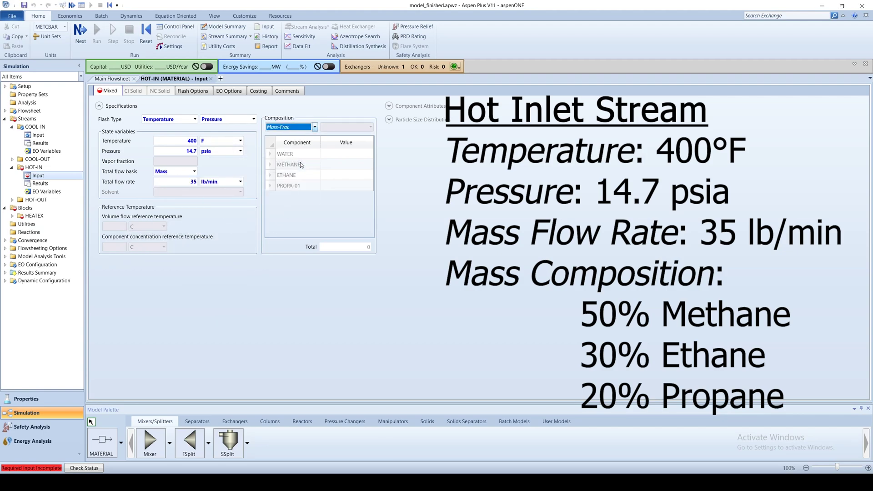
click(341, 162)
text(0.5)
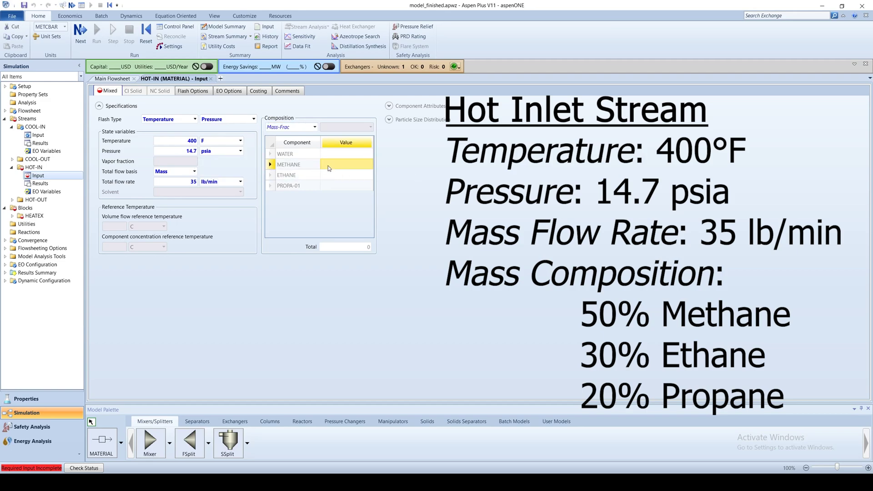
key(Return)
text(0.3)
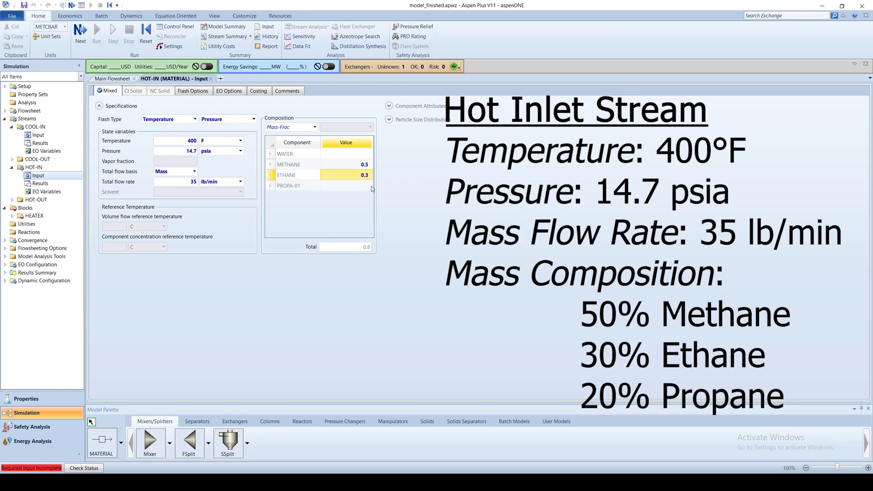
click(370, 185)
text(.20)
key(Return)
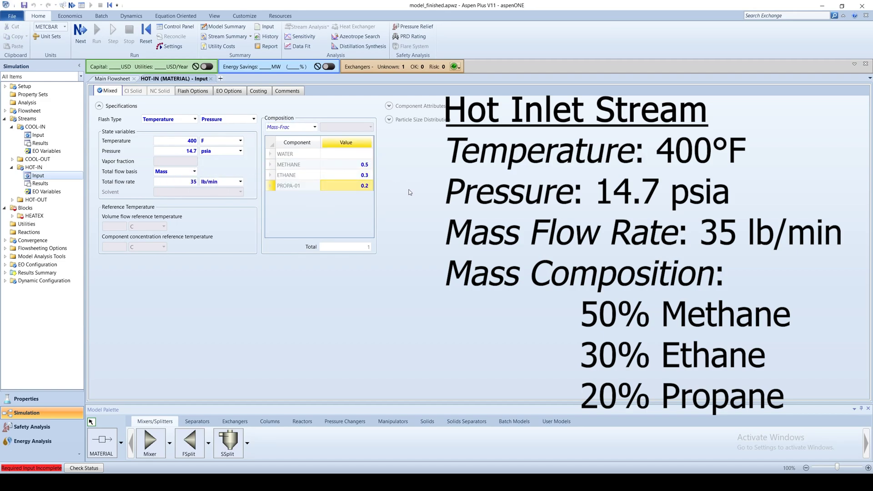
- On the HEATEX setup, specify a hot stream outlet temperature of 212 F
click(82, 35)
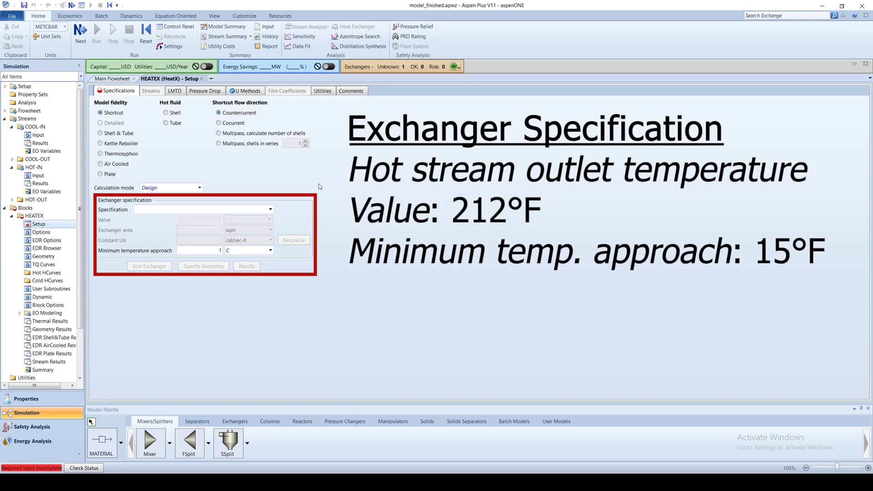
click(270, 209)
click(205, 216)
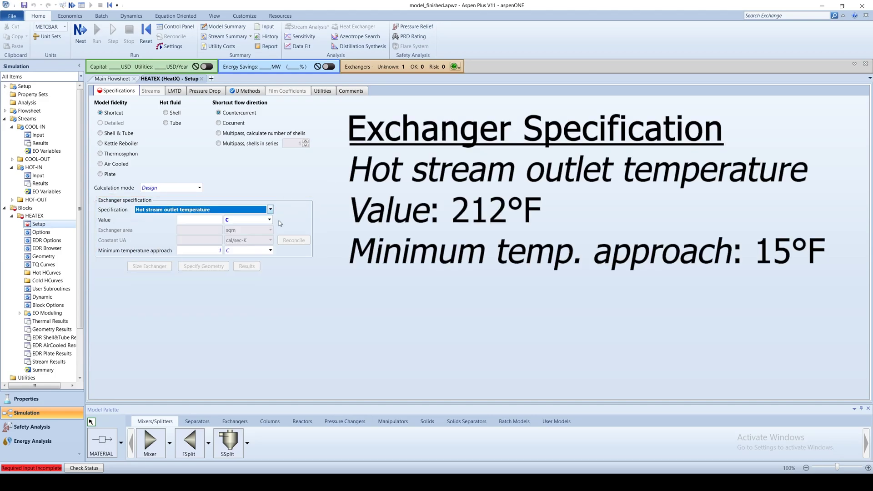
click(269, 220)
click(260, 237)
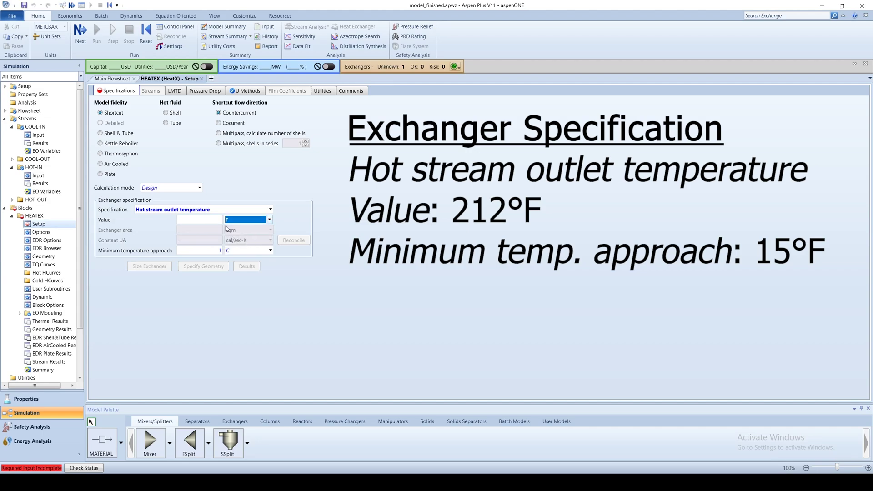
click(199, 221)
text(212)
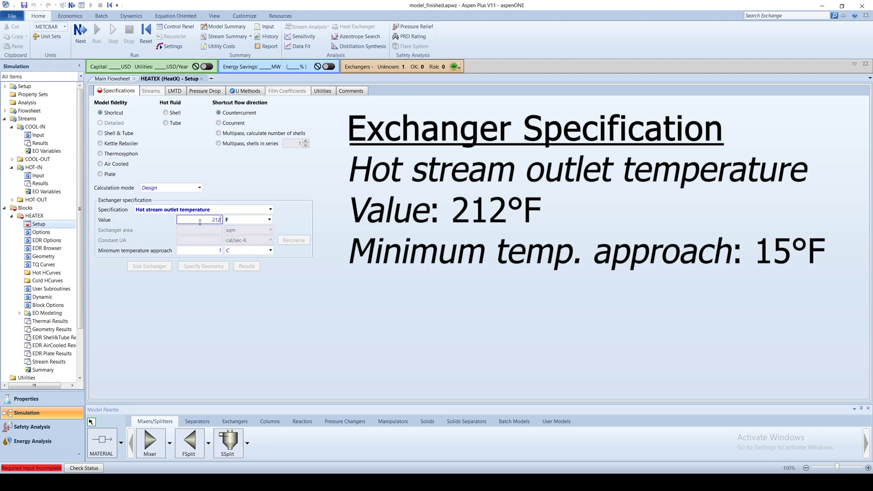
click(334, 209)
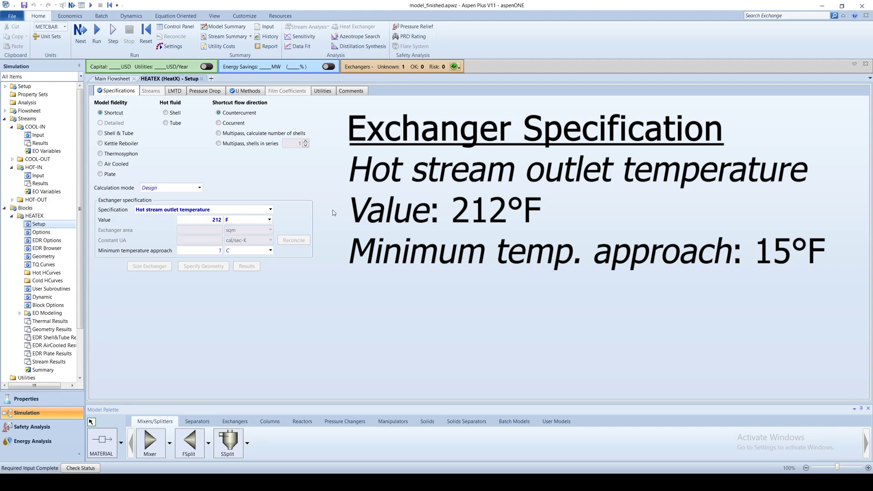
- Set the minimum temperature approach to 15 F
click(270, 250)
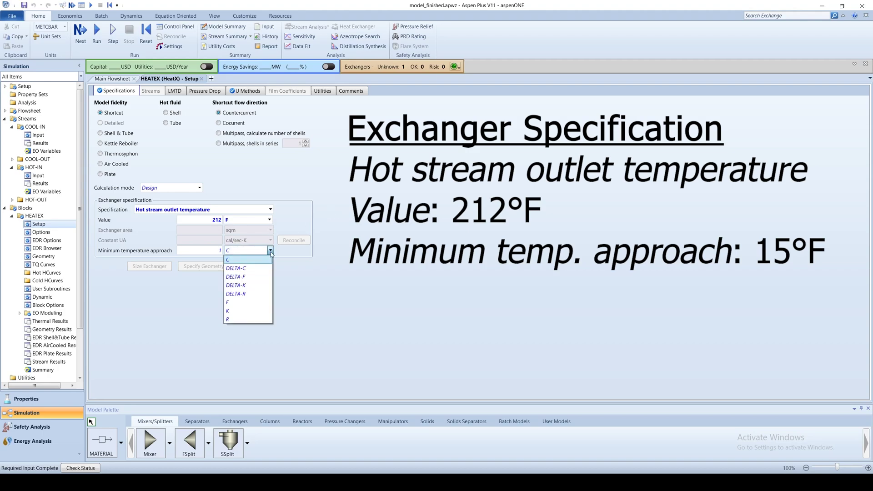
click(262, 302)
click(200, 250)
text(15)
click(316, 268)
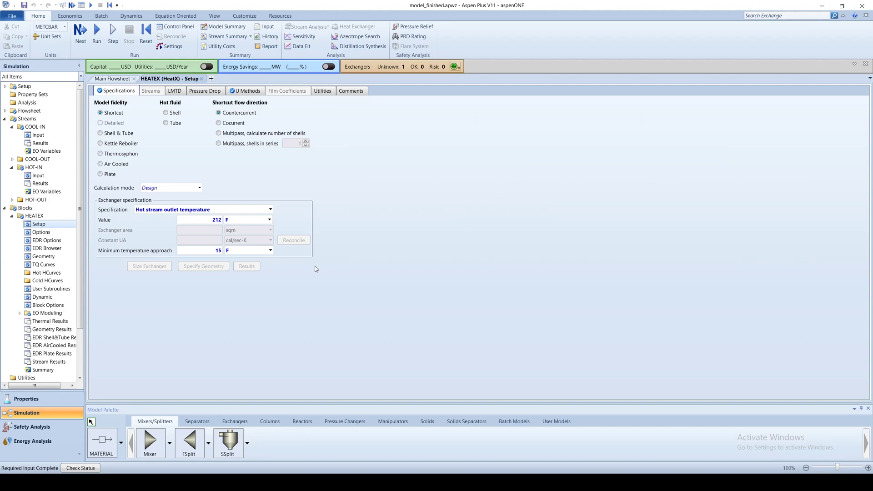
- Confirm the Required Input Complete prompt to run the heat exchanger simulation
click(81, 32)
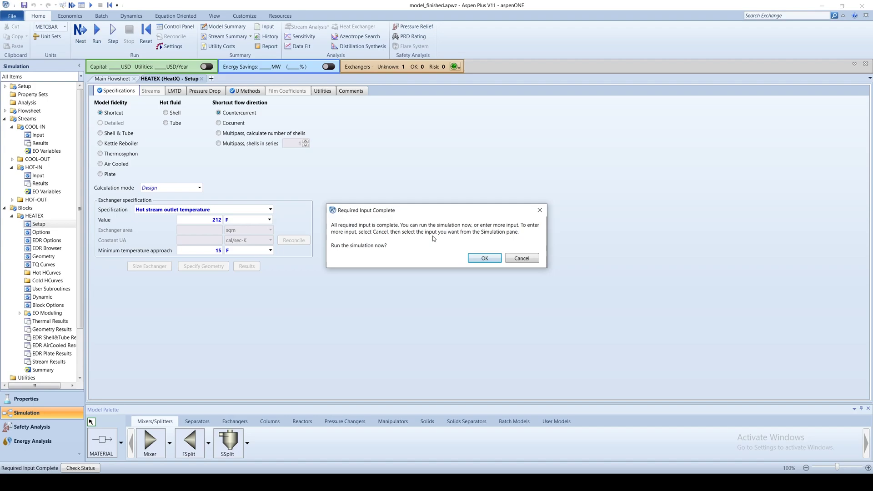
click(477, 258)
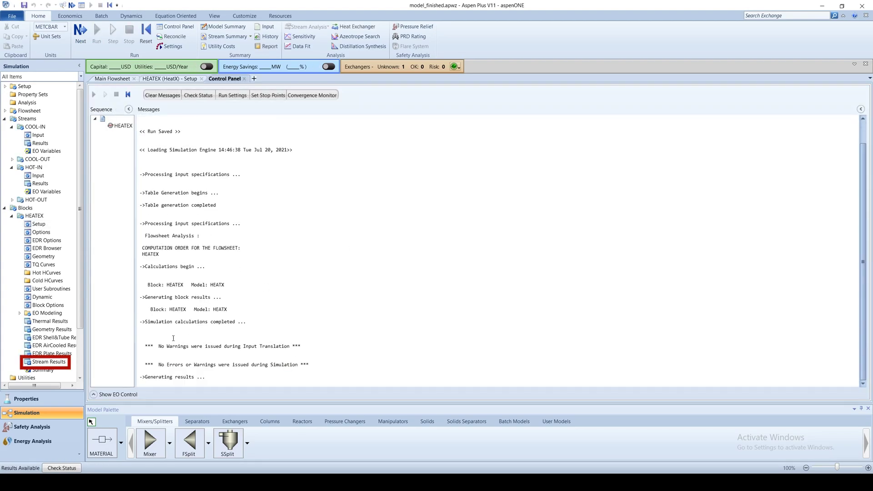
- Display the Results Summary Streams table, showing COOL-OUT at 102.903 C and HOT-OUT at 100 C
click(49, 362)
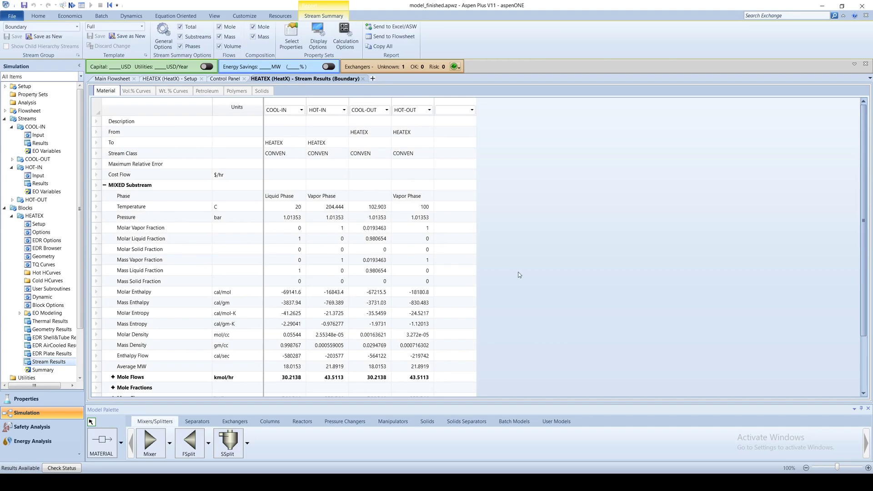
scroll(18, 354, down, 3)
click(5, 369)
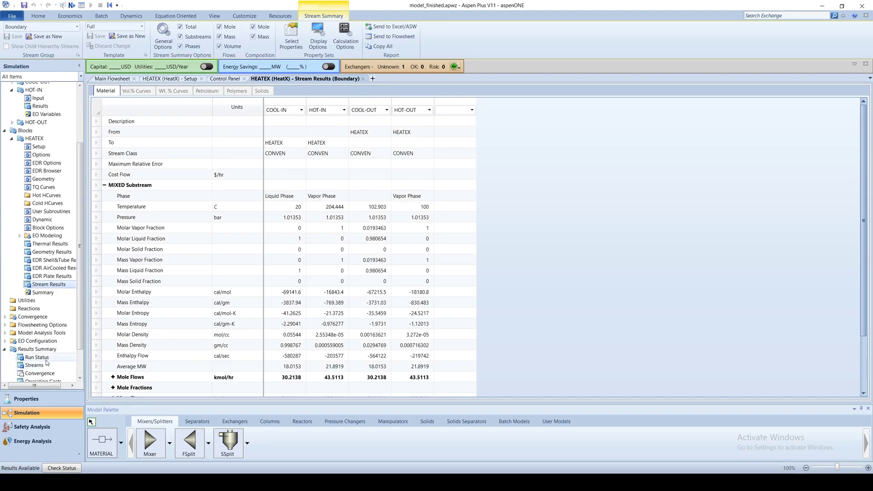
click(34, 365)
scroll(392, 257, down, 2)
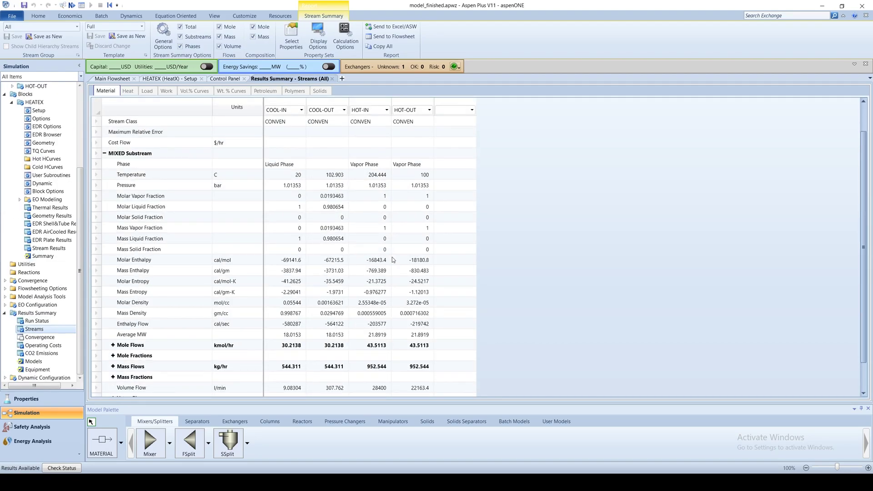